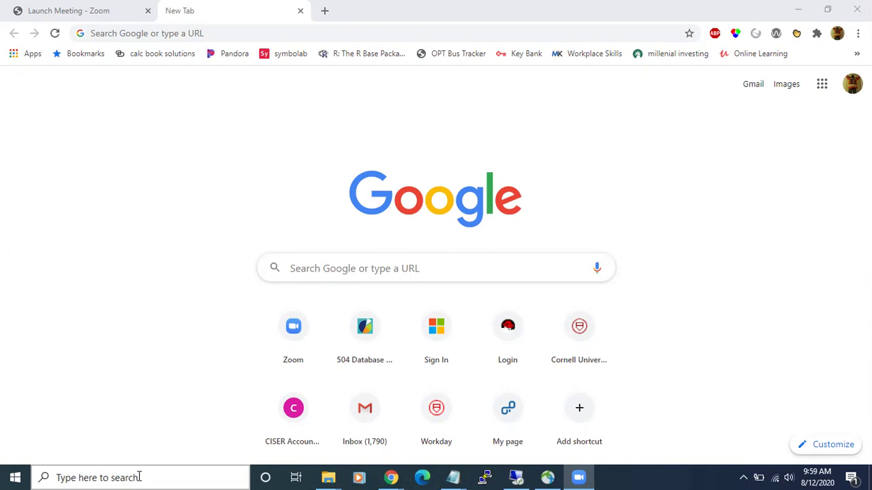
- Open the Windows taskbar search to look for Notepad
click(140, 476)
- Launch Notepad via a 'note' search, type the Apps on Demand contact e-mail address, then bring Chrome forward
text(note)
click(129, 174)
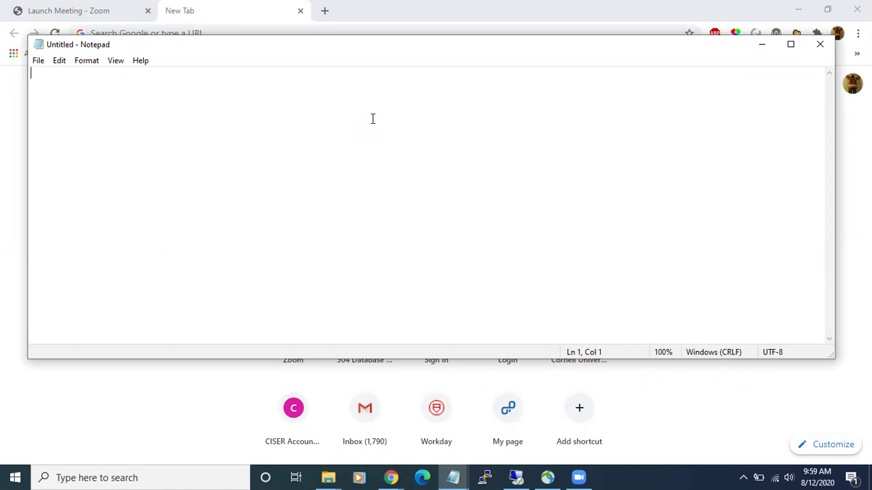
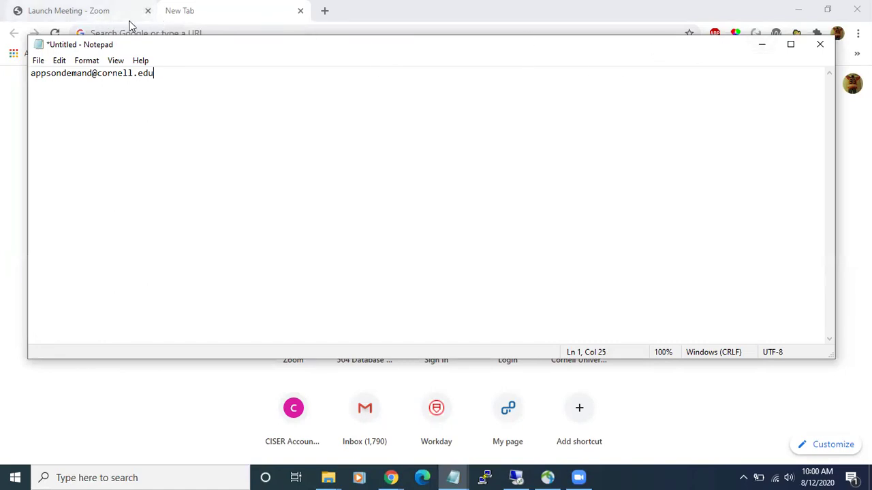
click(215, 13)
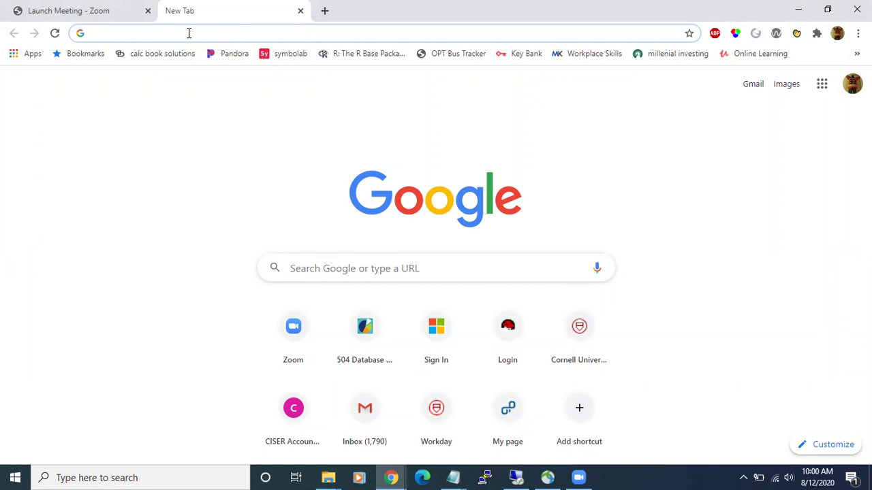
- Go to canvas.cornell.edu to load the Canvas dashboard
text(ca)
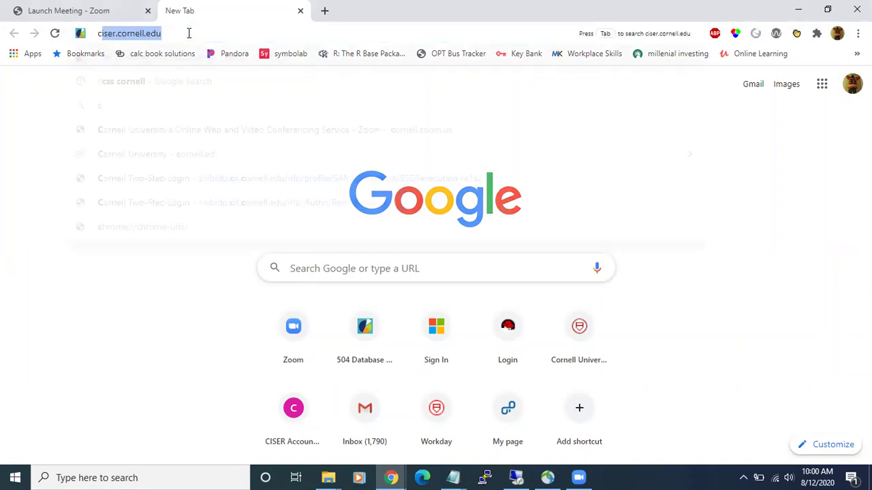
text(nvas.cor)
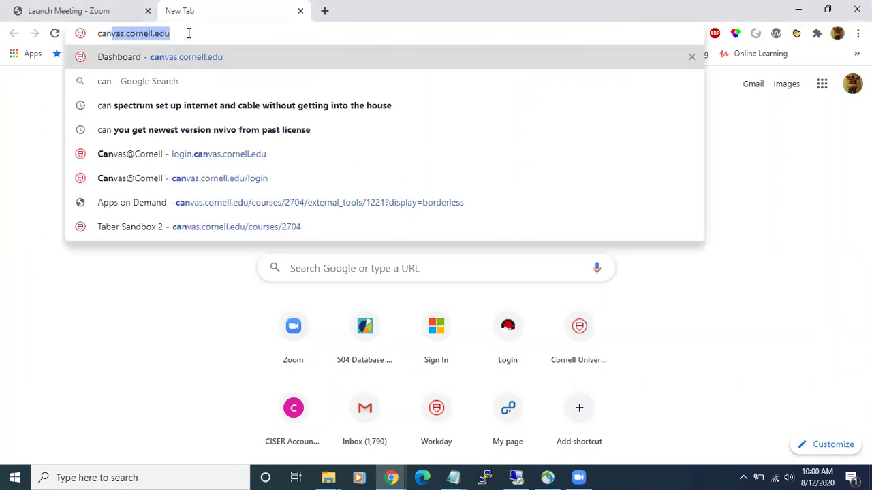
text(nell.edu)
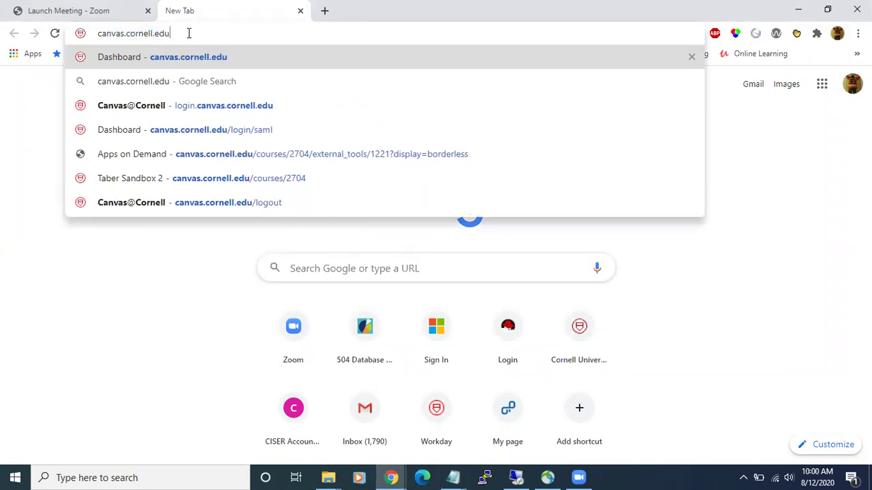
key(Return)
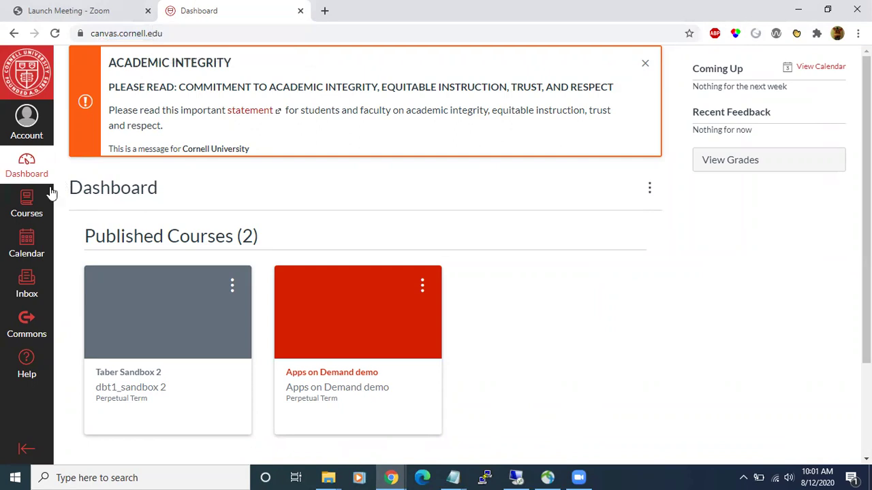
- From Courses, open Apps on Demand demo and launch its Apps on Demand - AOD link
click(28, 208)
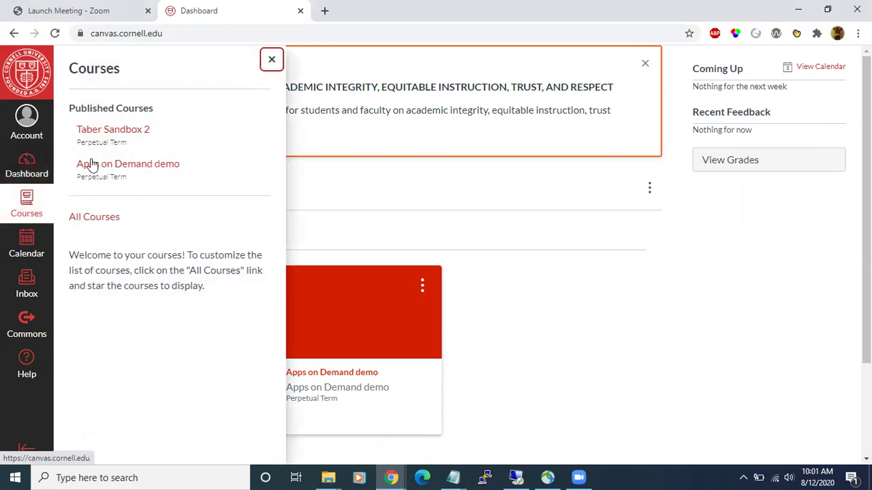
click(134, 163)
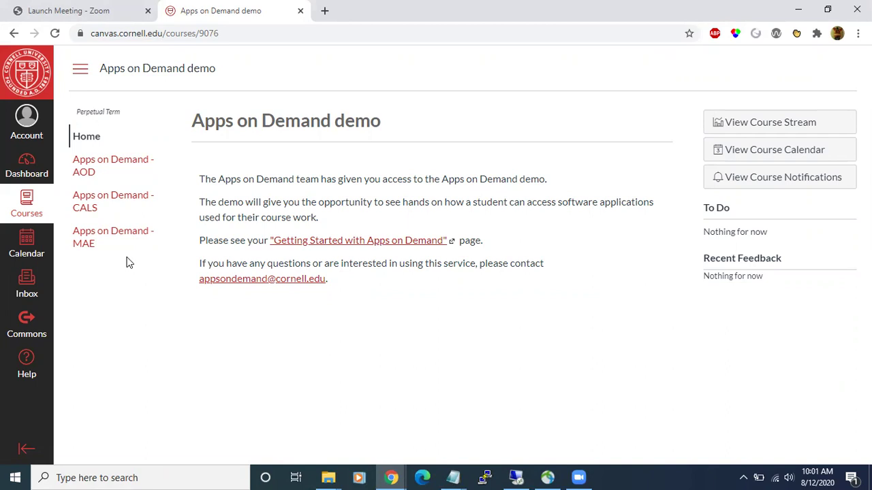
click(100, 164)
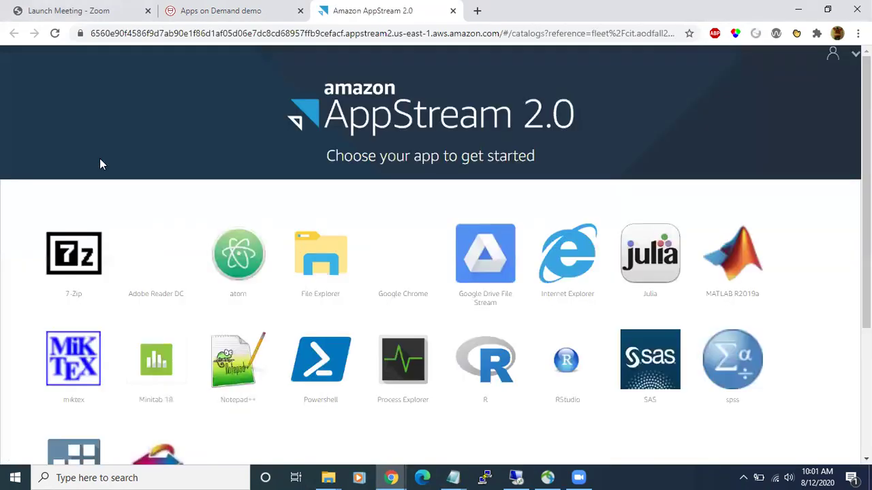
- Scroll down through the 20-app AppStream catalog and back up to the top
scroll(132, 209, down, 3)
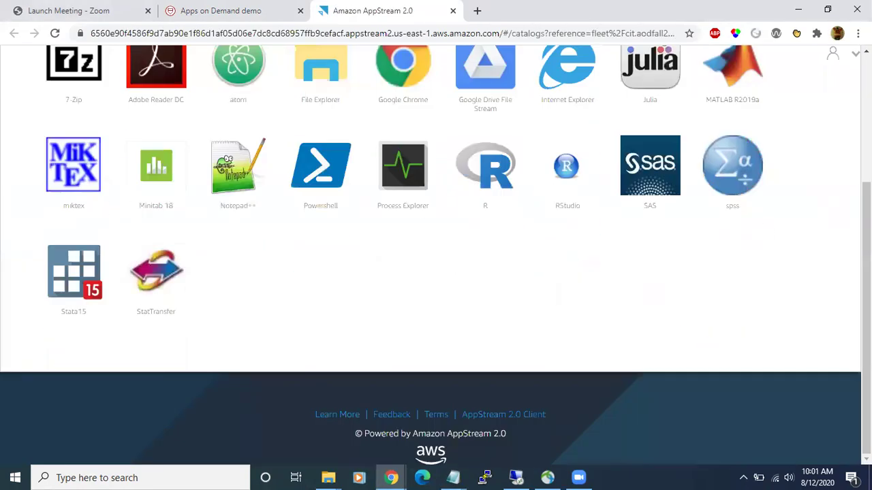
scroll(575, 385, up, 1)
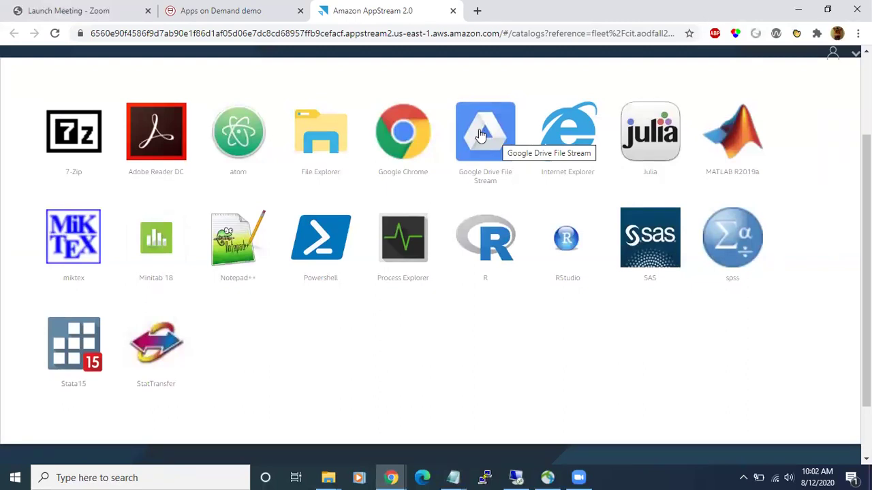
- Start Google Drive File Stream, sign in with the account e-mail and password, and request a verification code
click(479, 132)
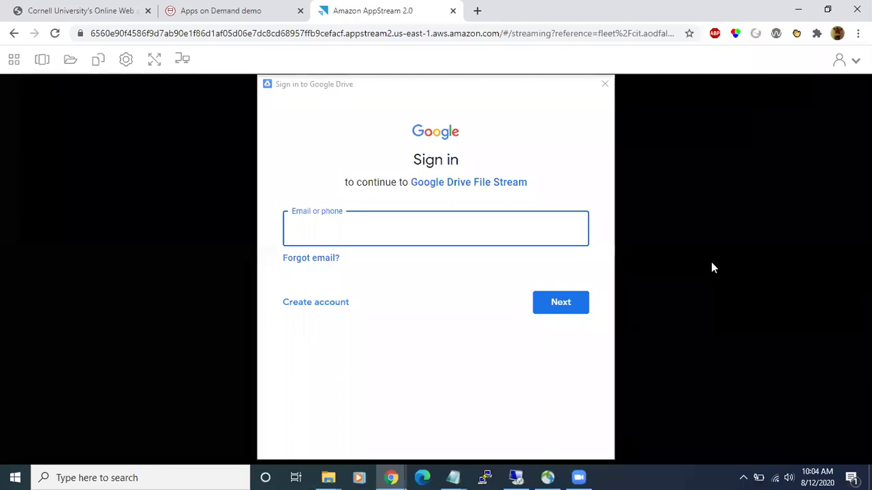
click(350, 229)
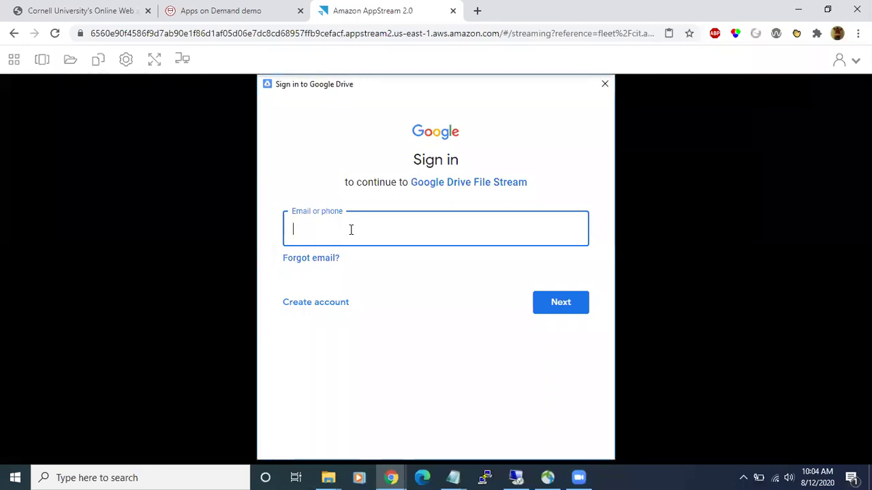
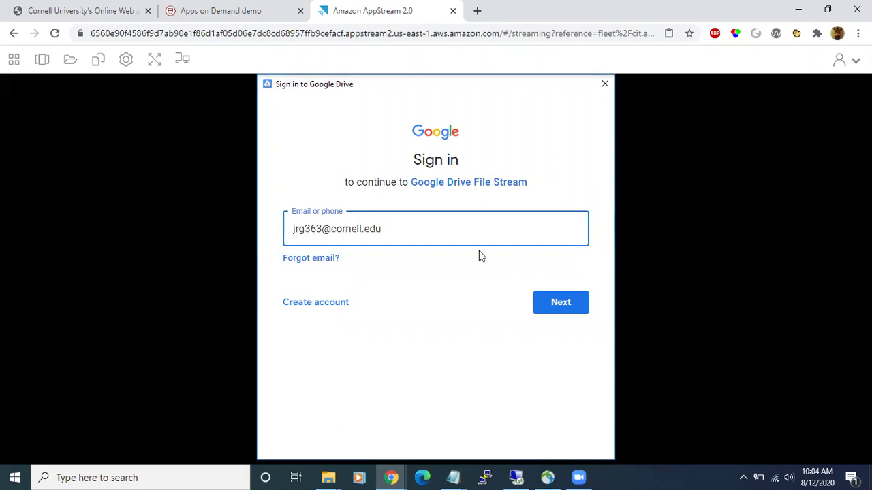
click(562, 306)
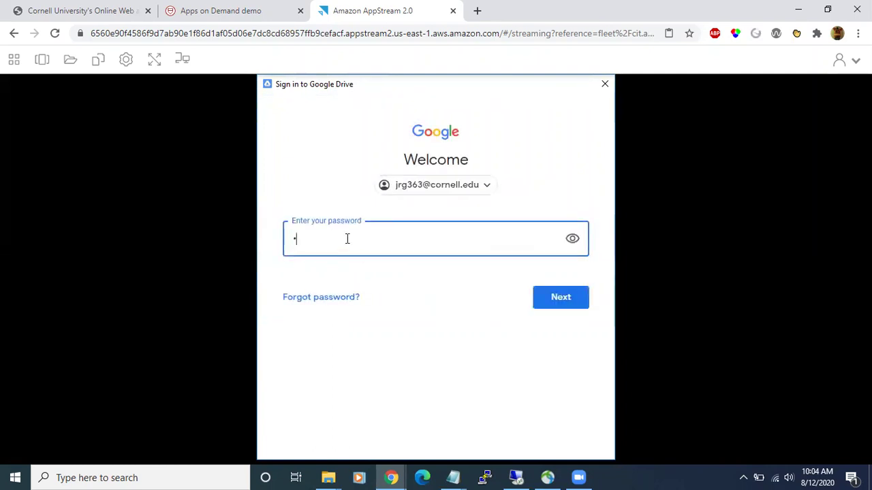
text(******************)
key(Return)
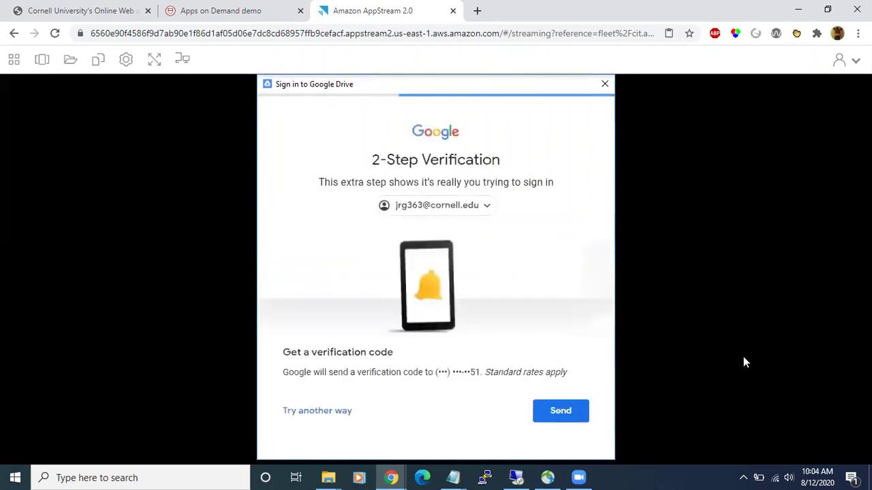
click(559, 411)
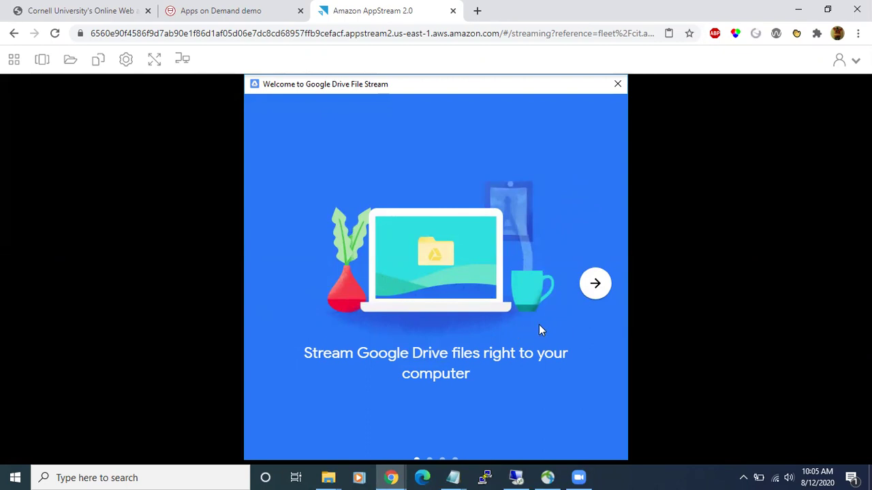
- Skip through the Drive File Stream welcome slides and open the Google Drive folder
click(597, 285)
click(598, 286)
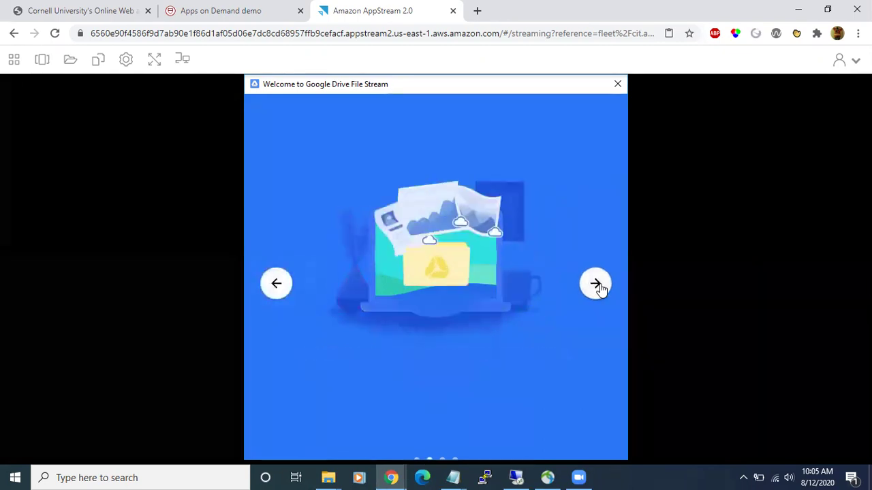
click(597, 288)
click(596, 286)
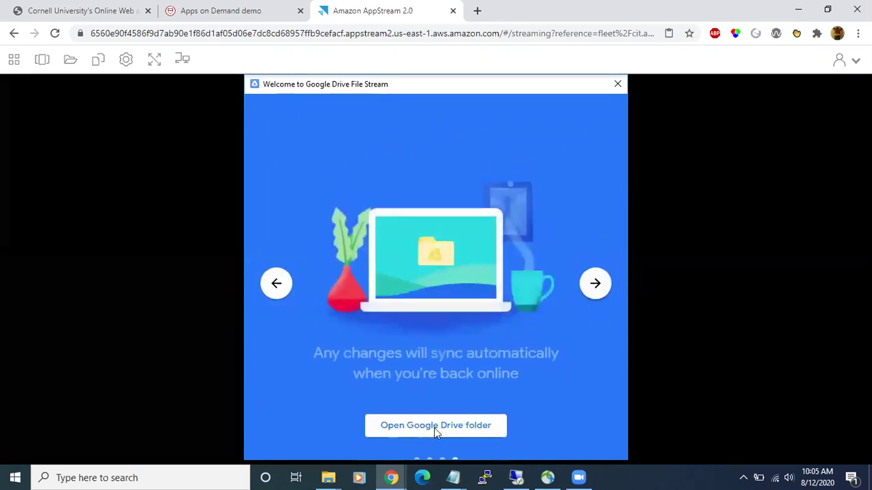
click(434, 428)
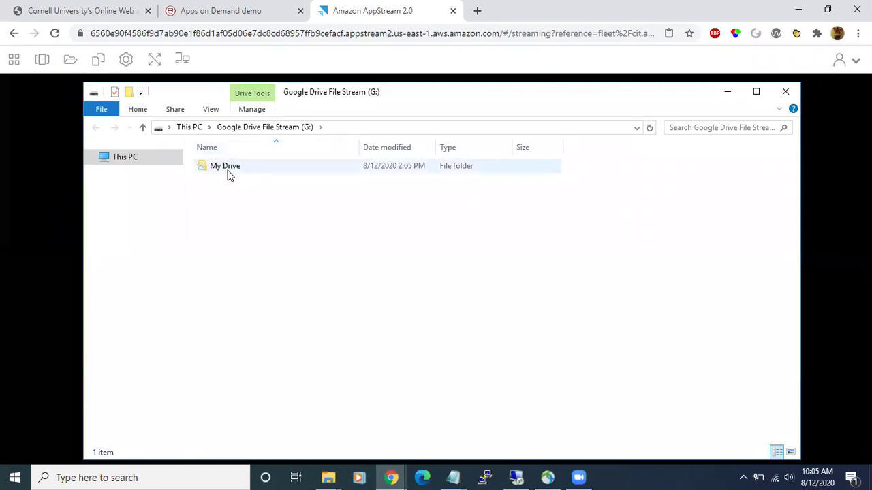
- Navigate from This PC into Google Drive File Stream > My Drive > Canvas Testing > Sample_Data
click(126, 158)
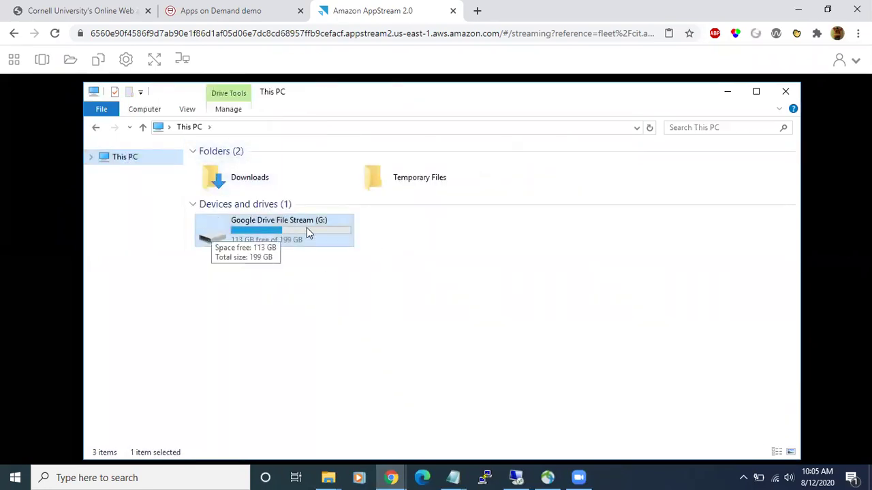
double_click(266, 234)
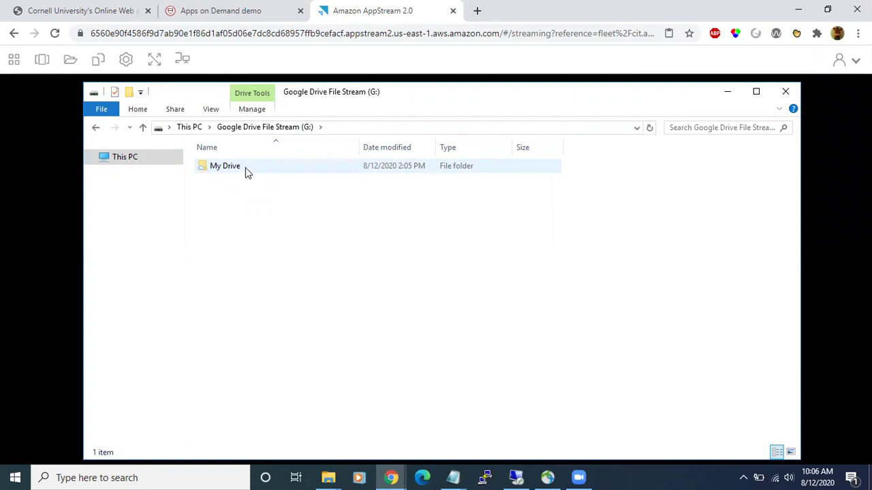
double_click(246, 170)
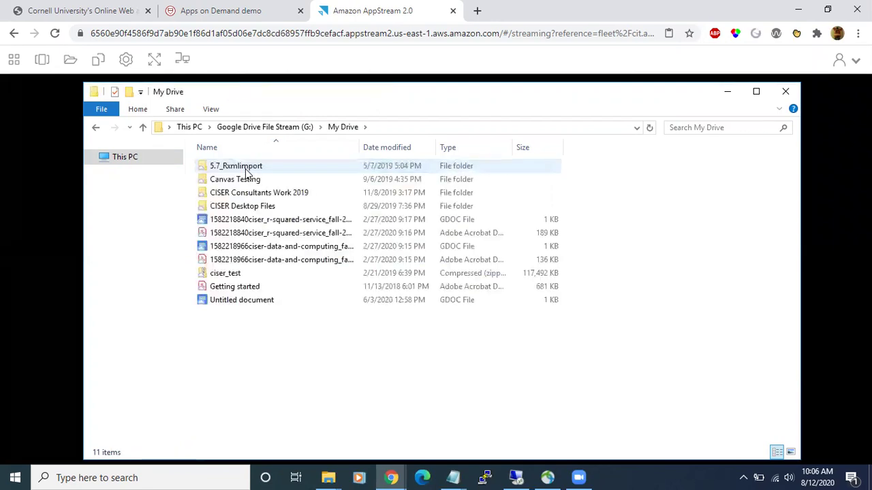
double_click(247, 183)
click(248, 169)
double_click(250, 169)
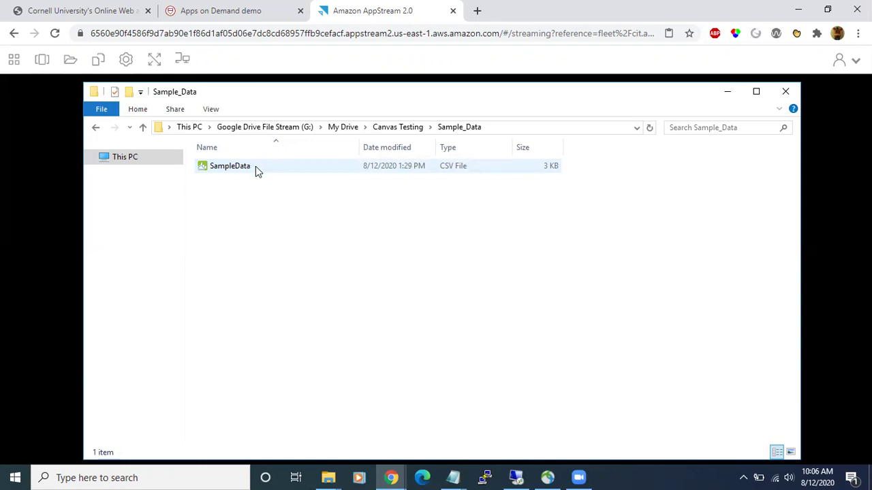
- Open SampleData.csv with Edit with Notepad++, declining the Notepad++ update prompt
click(253, 168)
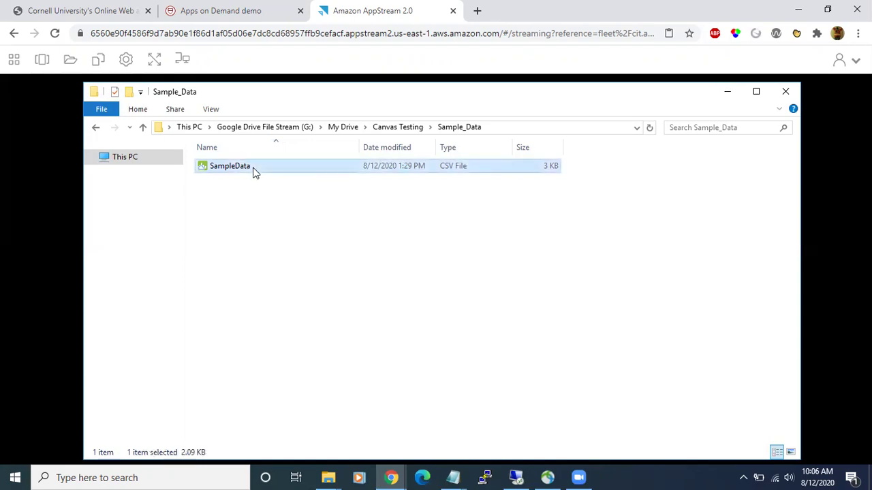
right_click(253, 170)
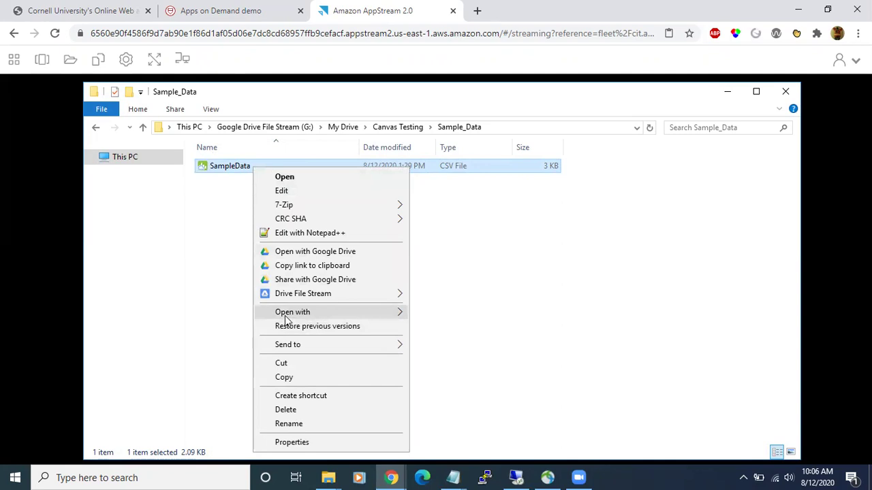
click(315, 234)
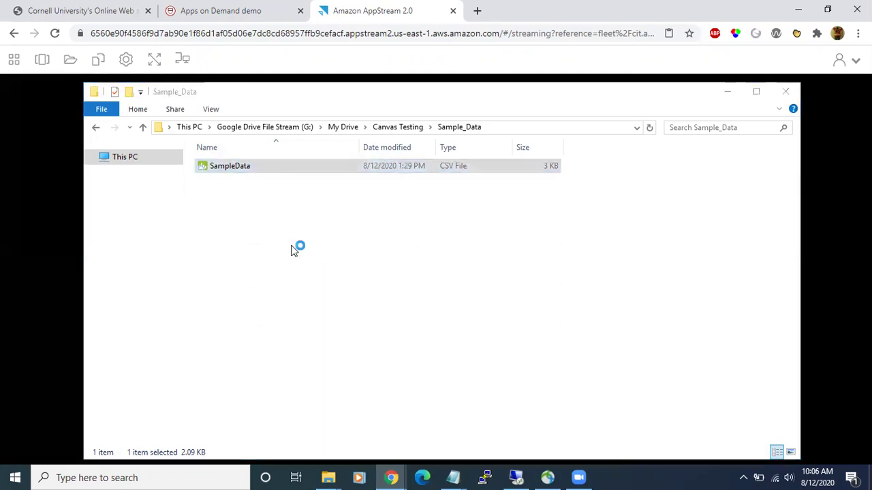
click(520, 317)
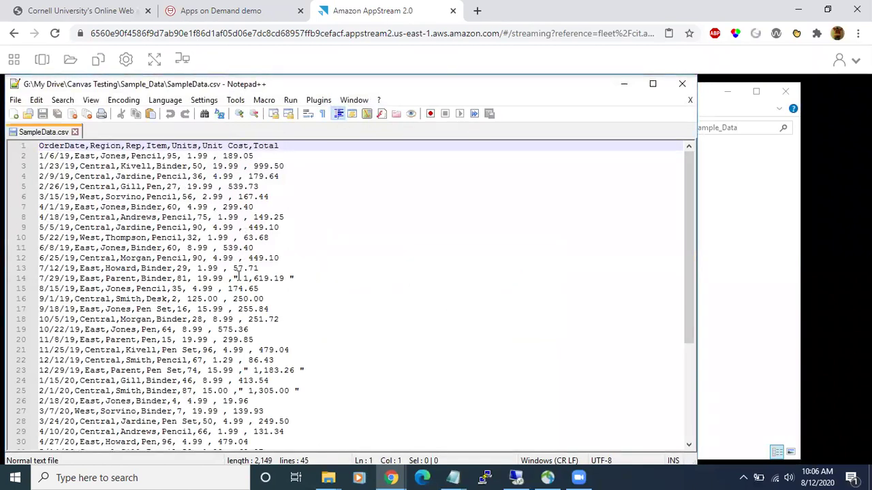
- Scroll through the SampleData rows, then minimize Notepad++
scroll(239, 279, down, 2)
scroll(224, 337, down, 3)
scroll(216, 356, up, 5)
scroll(215, 354, down, 5)
scroll(214, 354, up, 5)
click(623, 85)
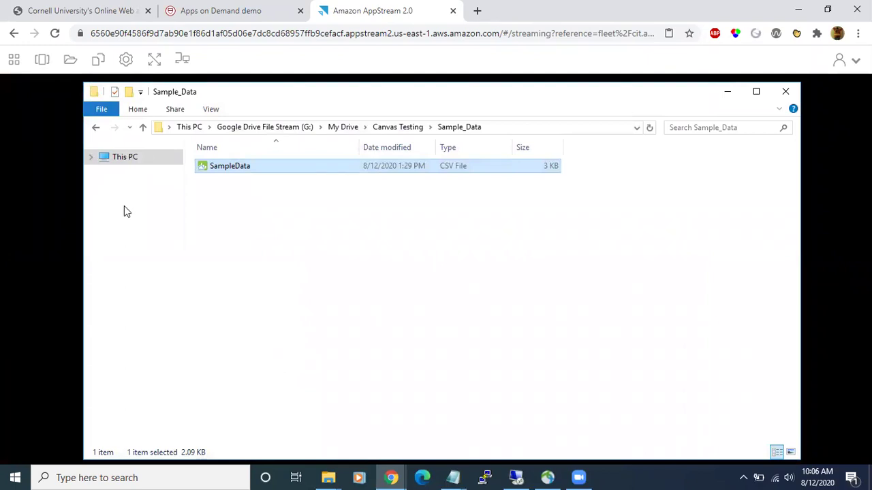
- Launch RStudio from the Applications list, then show the overview of all open session windows
click(14, 60)
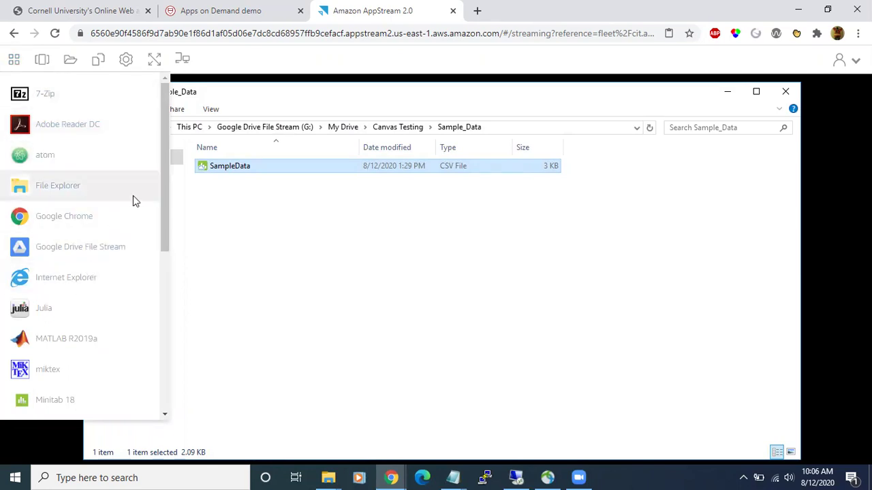
click(14, 61)
drag(161, 138, 152, 284)
click(43, 286)
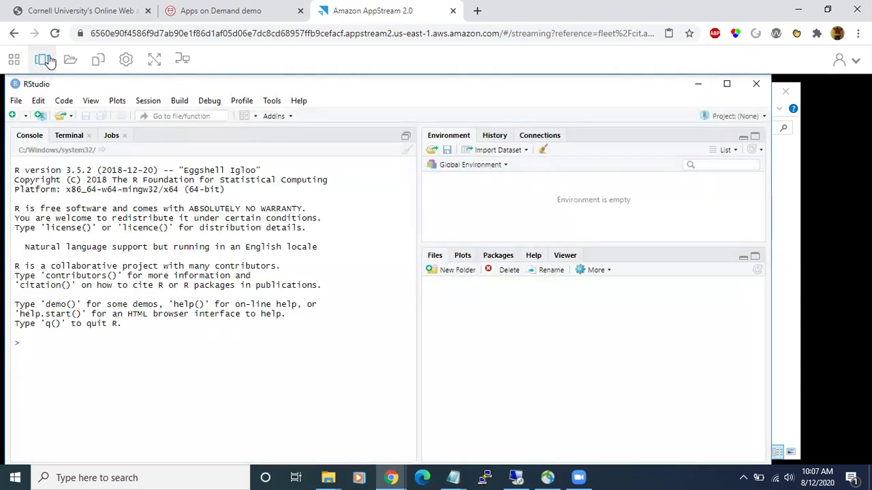
mouse_move(13, 62)
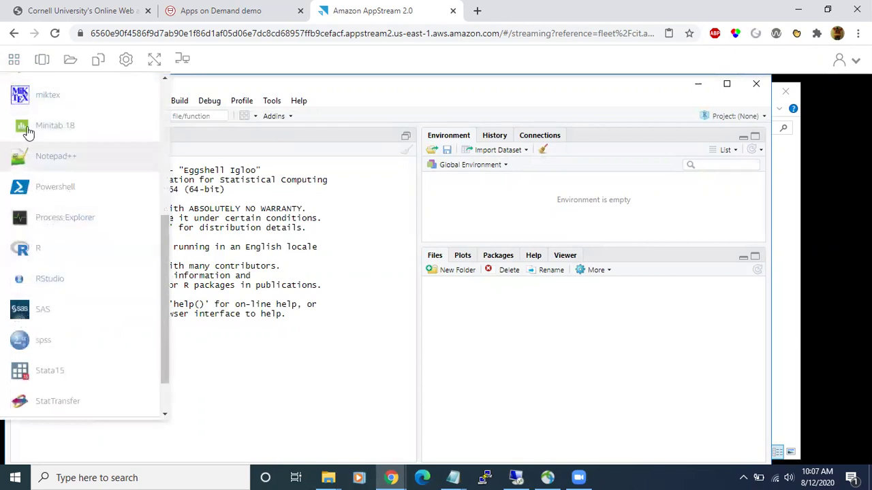
click(42, 60)
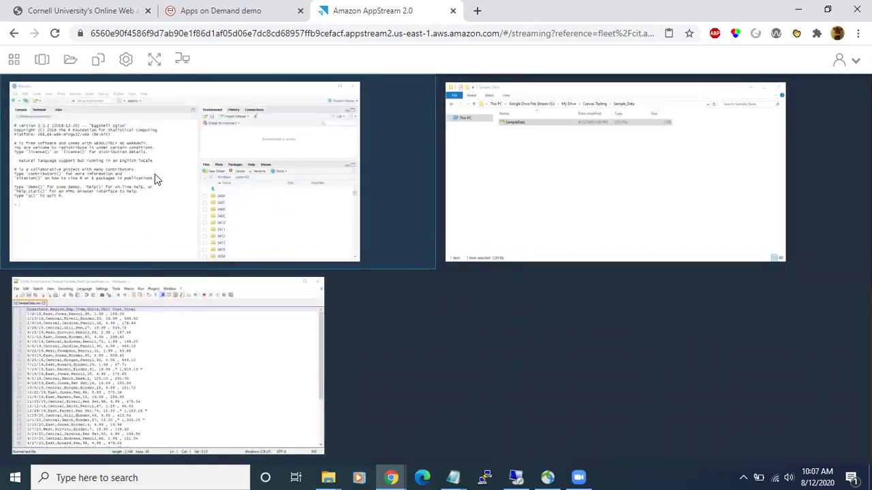
- Check My Files, close it, then open the Clipboard copy/paste options
click(71, 62)
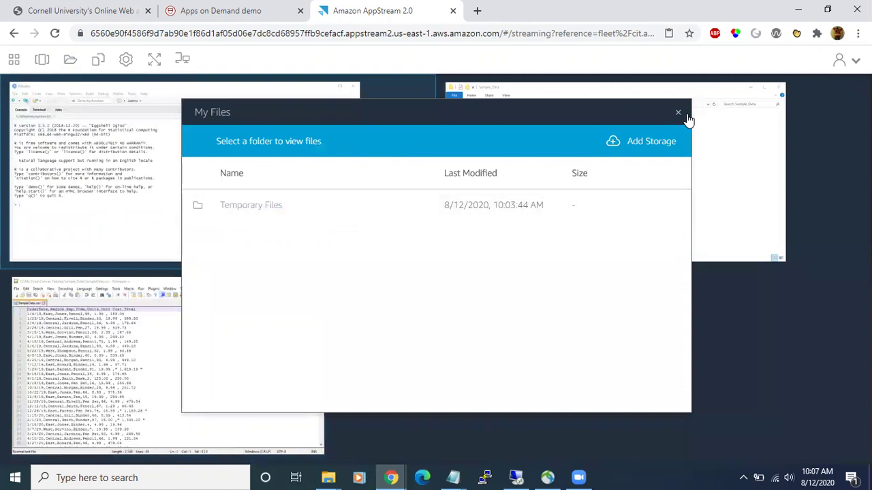
click(678, 112)
click(98, 60)
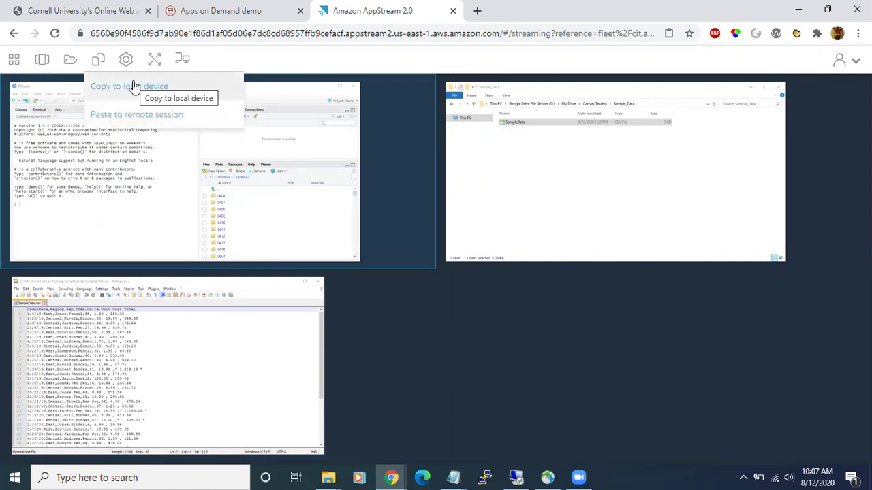
- Check the AppStream streaming settings and user menu, then restore RStudio to full size
click(127, 61)
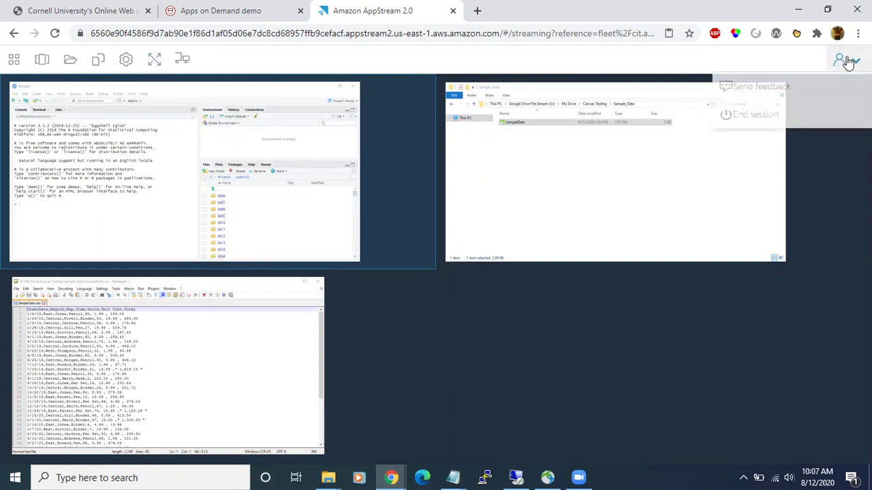
mouse_move(842, 62)
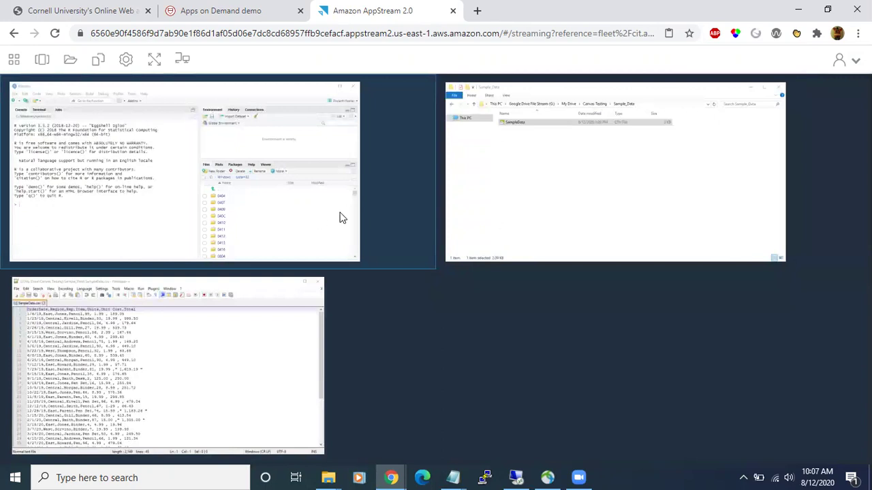
click(354, 216)
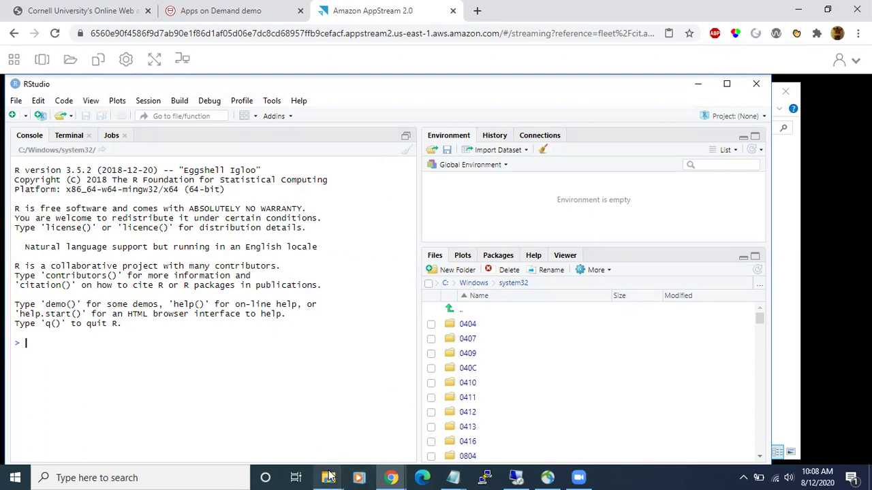
- Minimize the other Explorer window to reveal RStudio
mouse_move(329, 477)
click(443, 426)
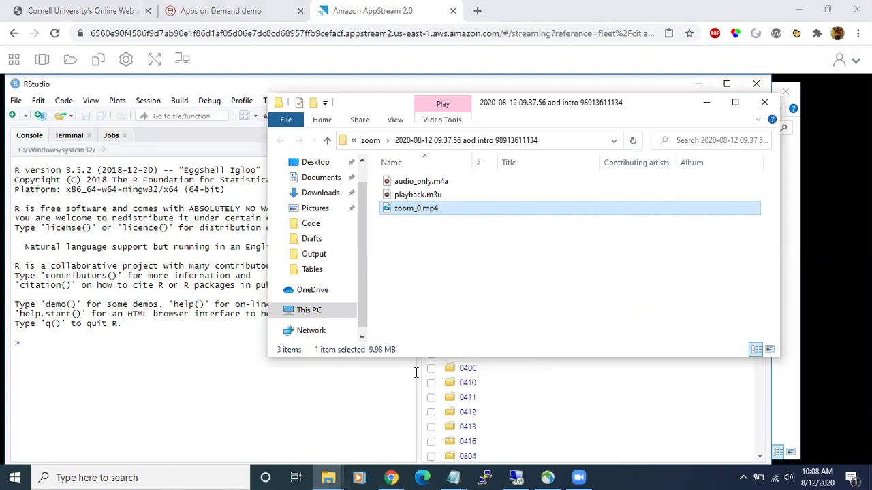
click(706, 102)
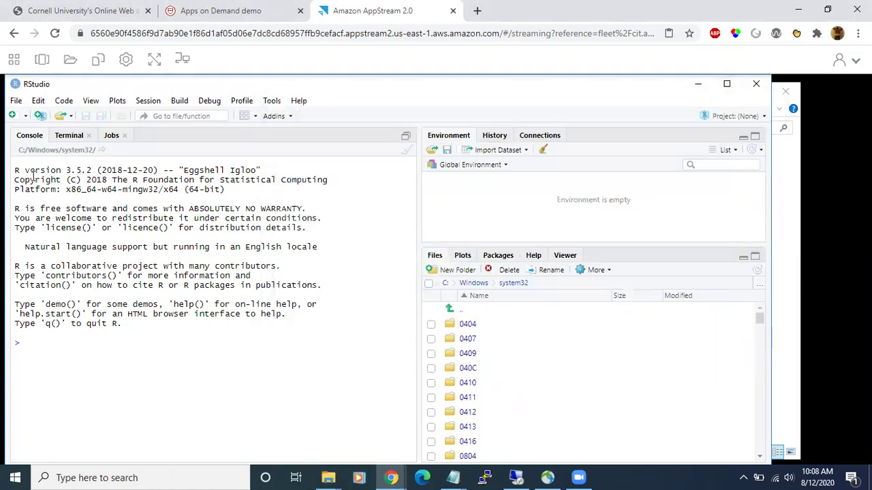
- Launch File Explorer and browse to This PC > Google Drive File Stream > My Drive > Canvas Testing > Sample_Data
click(14, 59)
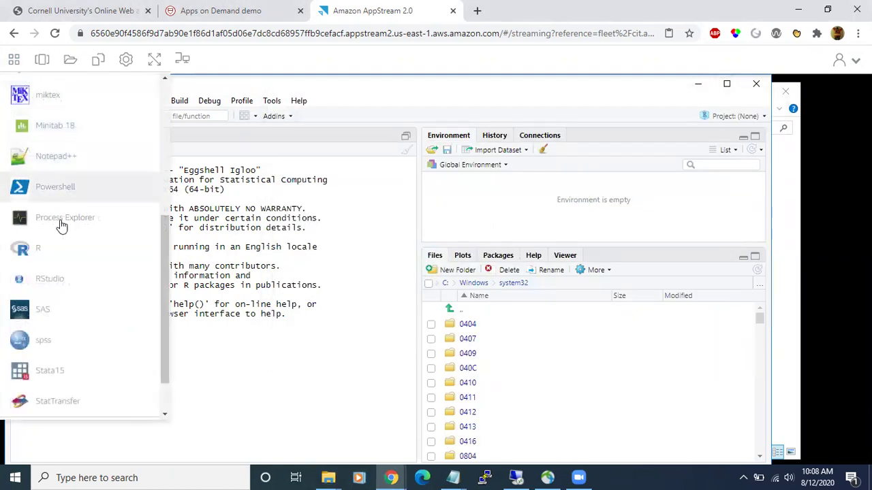
scroll(68, 350, up, 5)
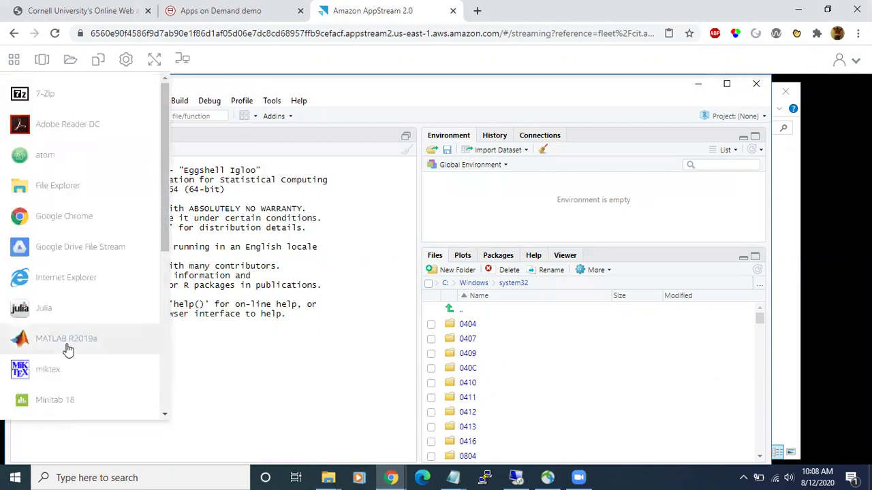
click(76, 191)
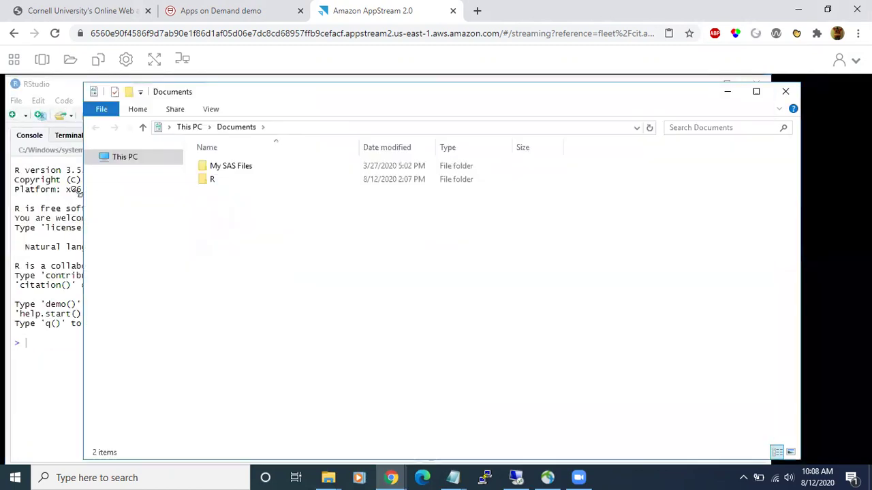
click(124, 161)
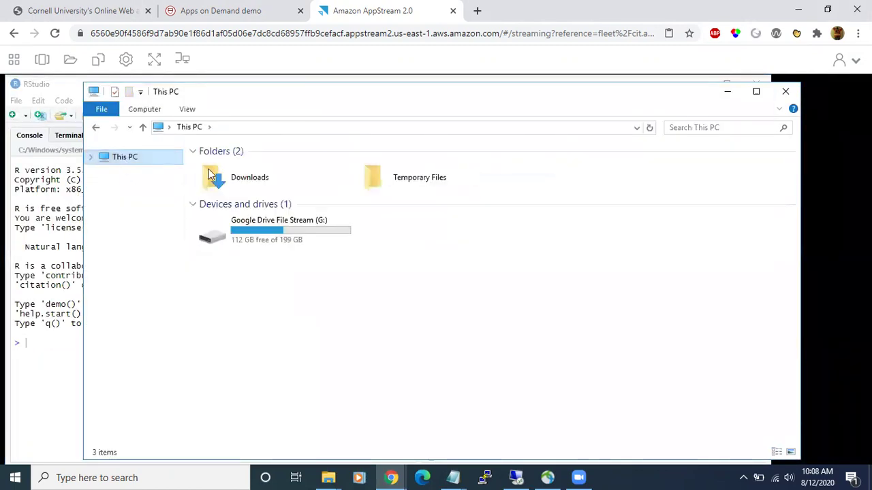
double_click(265, 231)
double_click(233, 166)
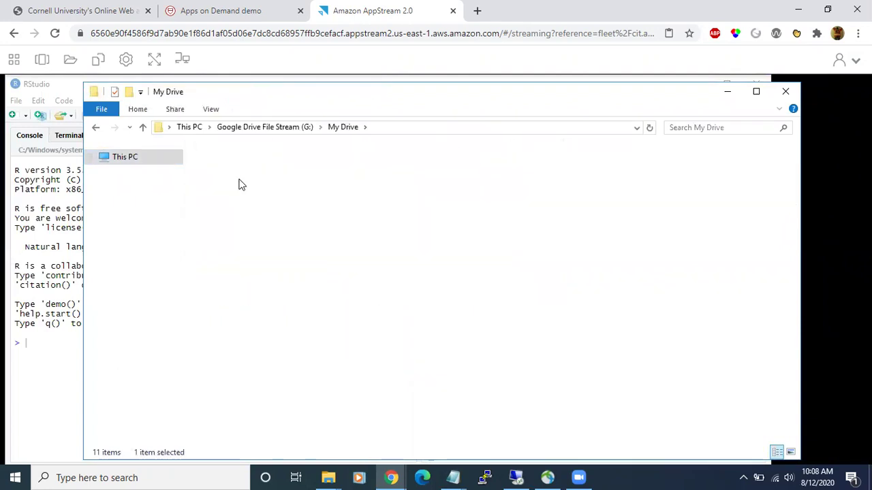
double_click(239, 168)
double_click(237, 169)
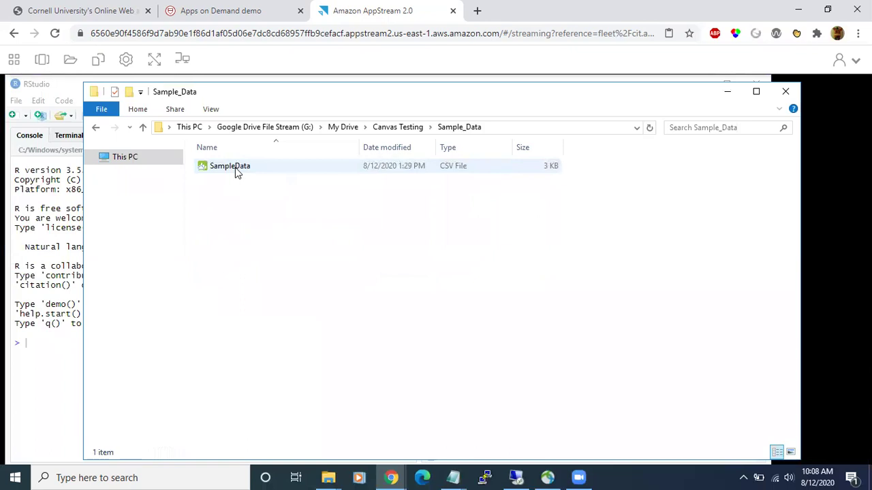
- Open SampleData's Properties and select its location path G:\My Drive\Canvas Testing\Sample_Data
right_click(235, 169)
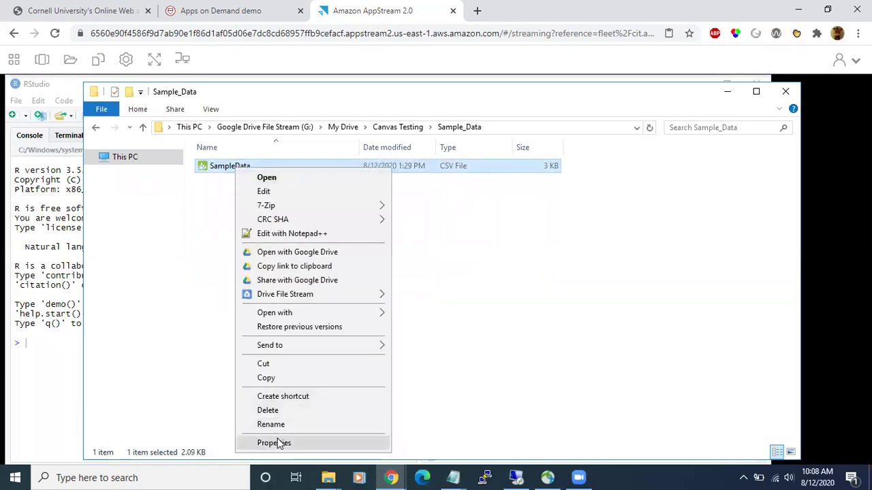
click(275, 442)
drag(436, 260, 255, 281)
key(ctrl+c)
- In the RStudio console, start data <- read.csv(" with the pasted Sample_Data path, backslashes doubled
click(55, 349)
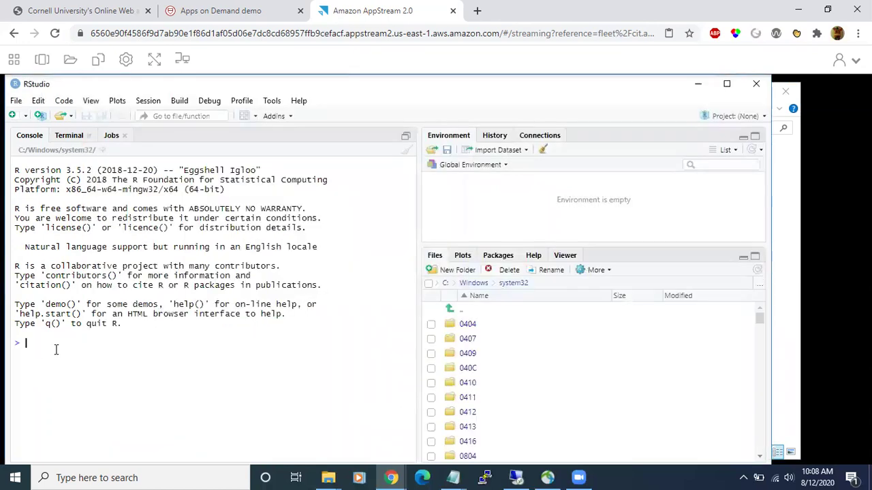
text(data <- read.csv(")
key(ctrl+v)
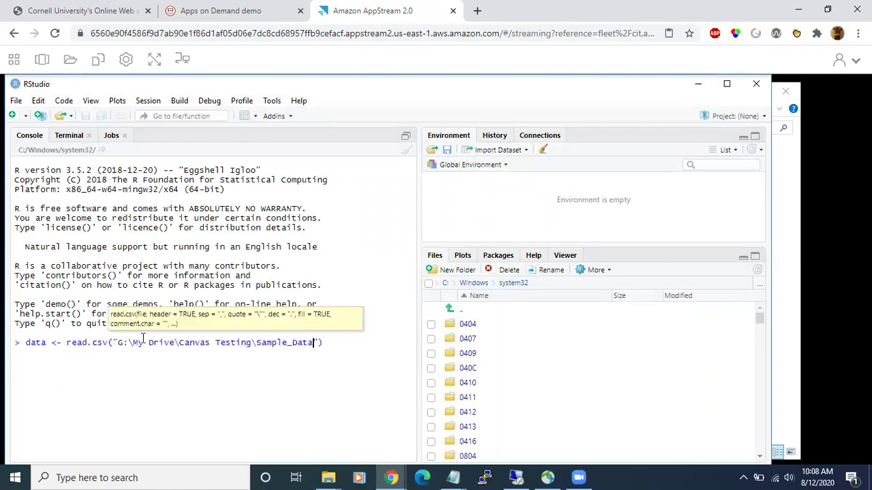
click(133, 343)
text(\)
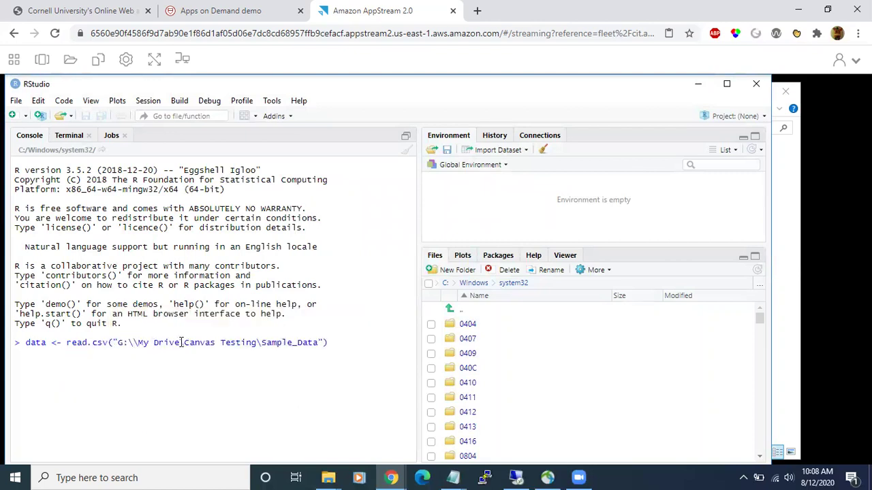
click(182, 342)
text(\)
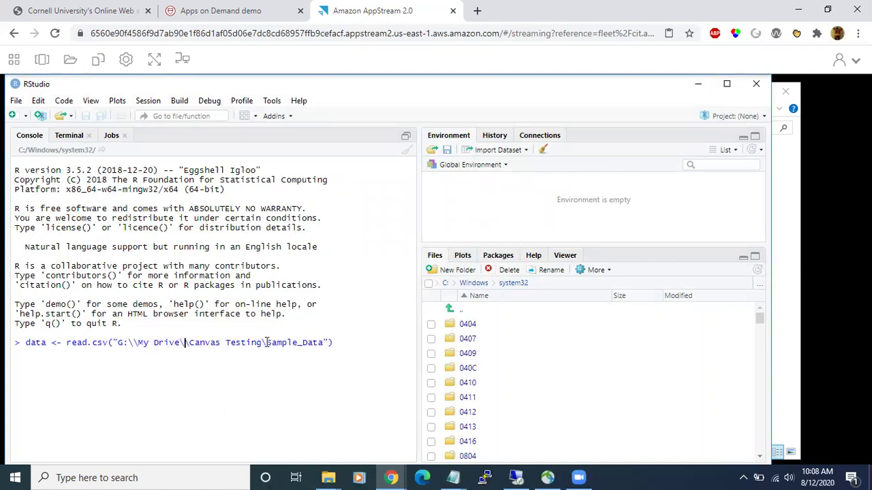
click(267, 342)
text(\)
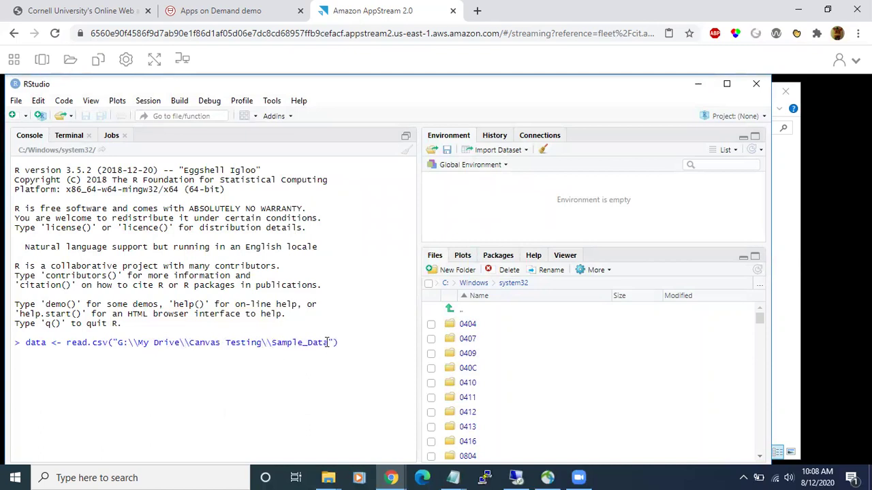
click(330, 343)
text(\)
- Append SampleData.csv and header=TRUE to the read.csv call and run it
click(14, 59)
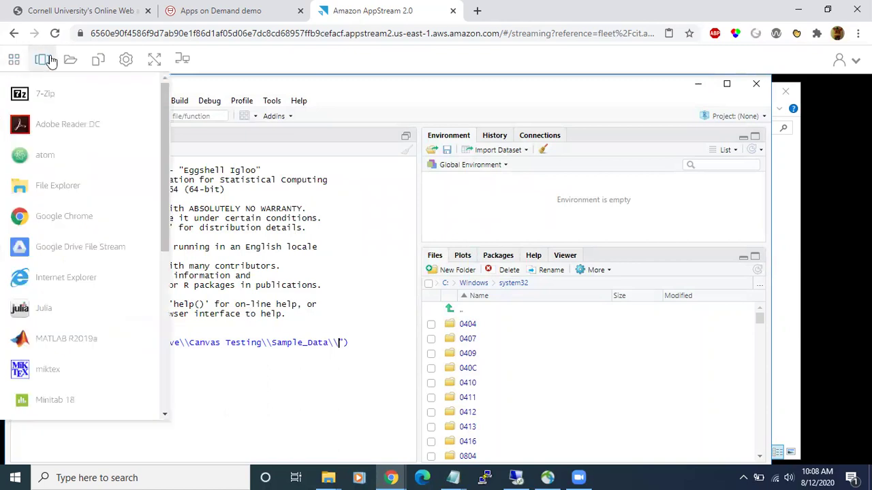
click(41, 59)
click(381, 133)
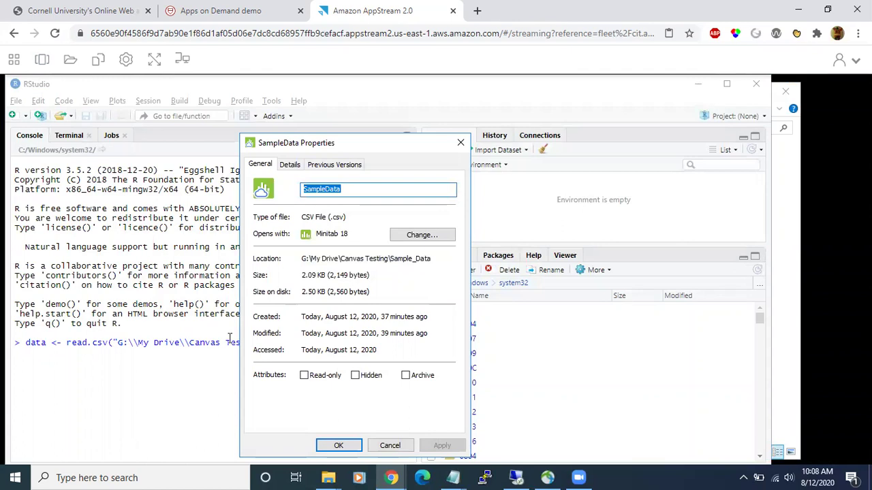
key(Escape)
text(SampleData)
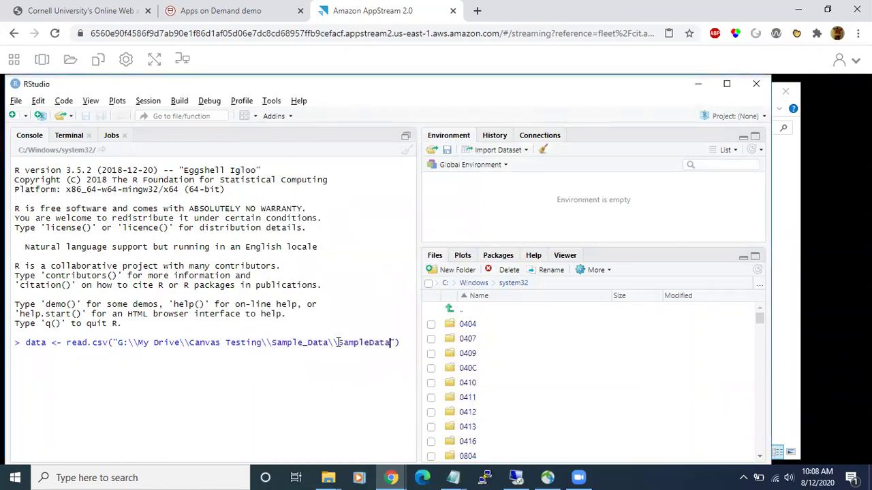
text(.csv)
key(Right)
text(, header=TRUE)
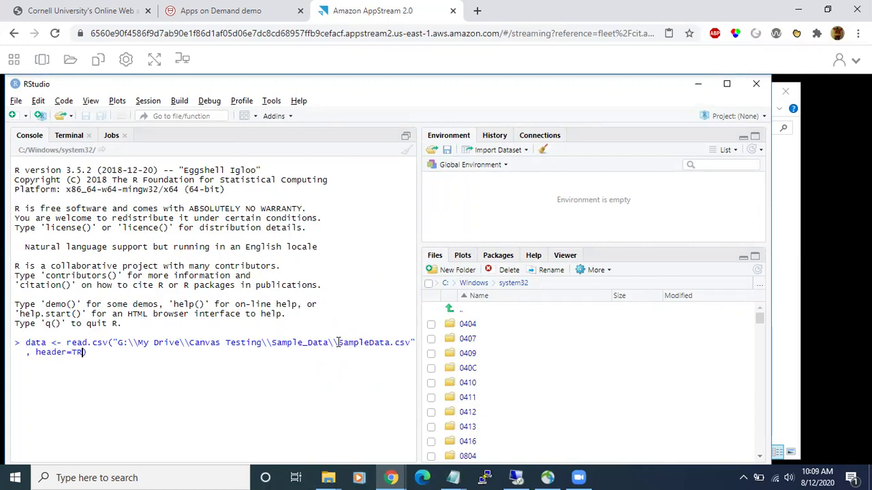
key(Return)
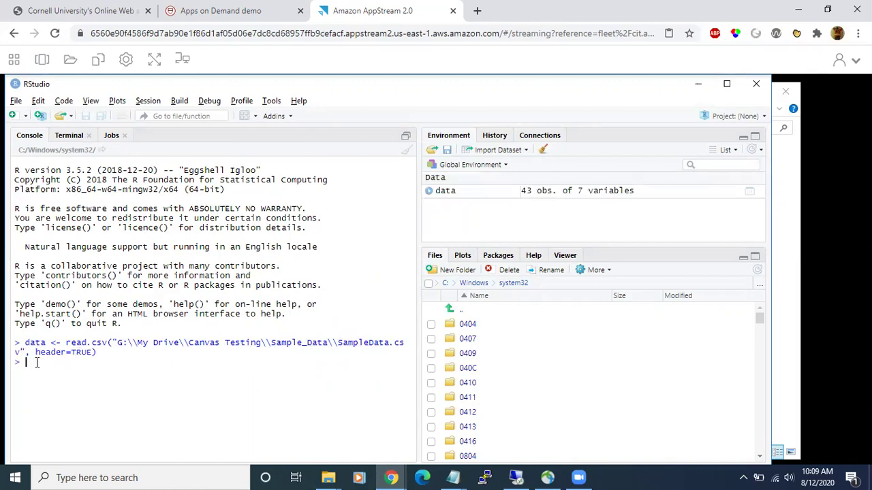
- Open the data table in the viewer and scroll through its 43 rows
click(446, 192)
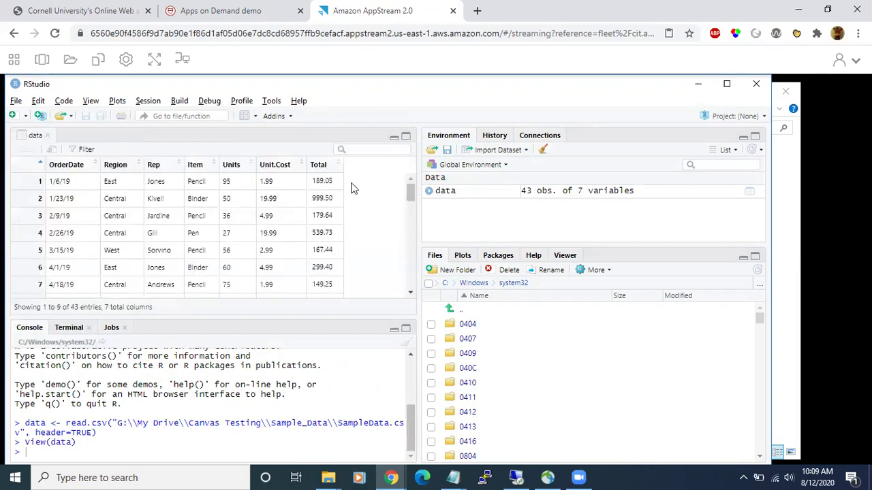
scroll(410, 197, down, 3)
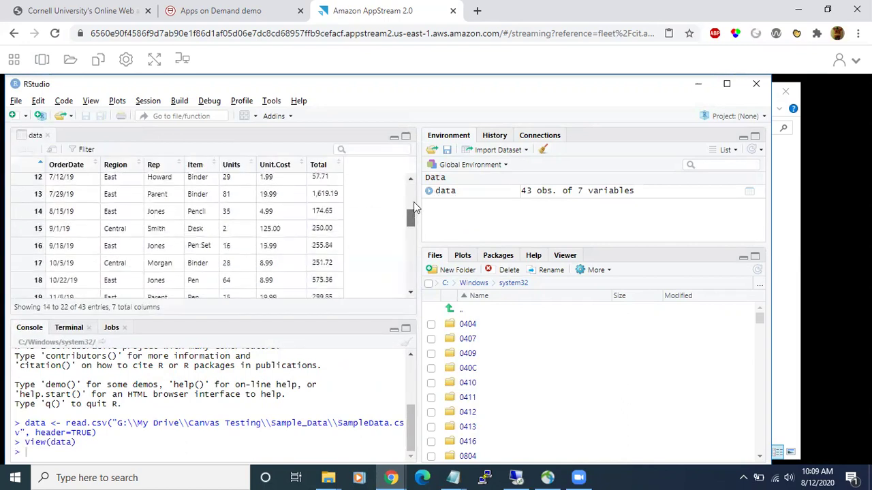
scroll(414, 202, up, 3)
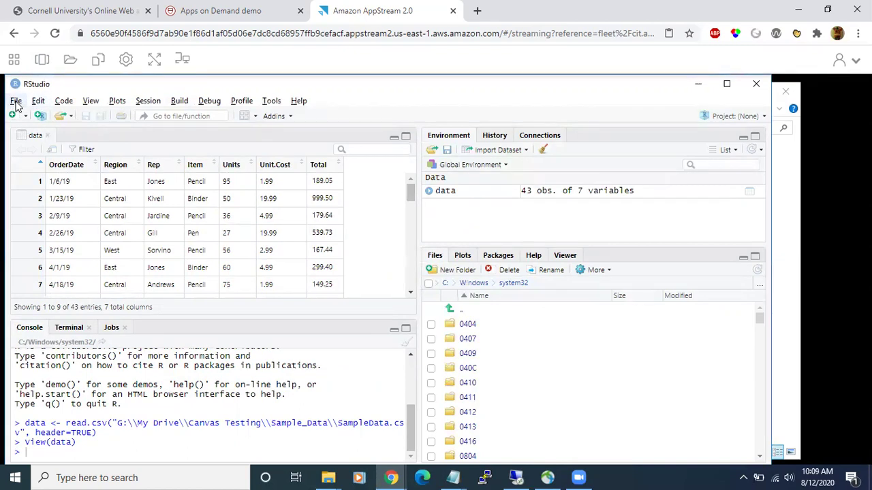
- Open and dismiss the File menu, then highlight the folder path in the read.csv line
click(16, 102)
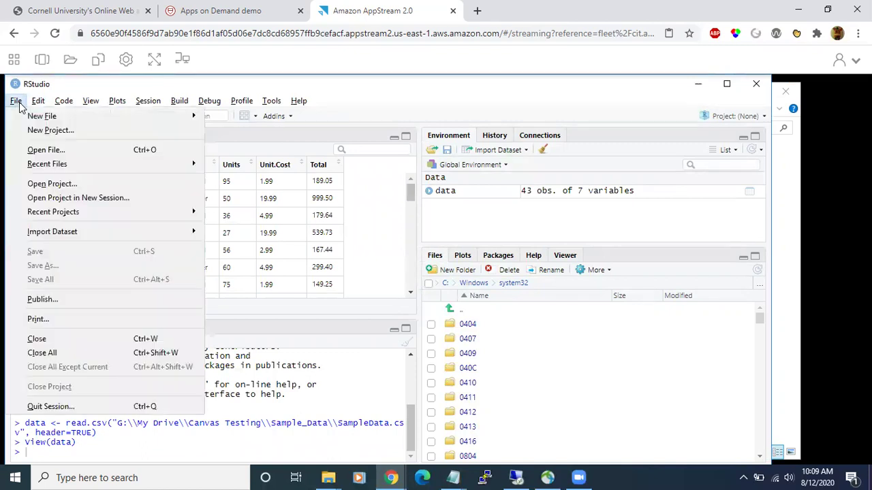
click(363, 234)
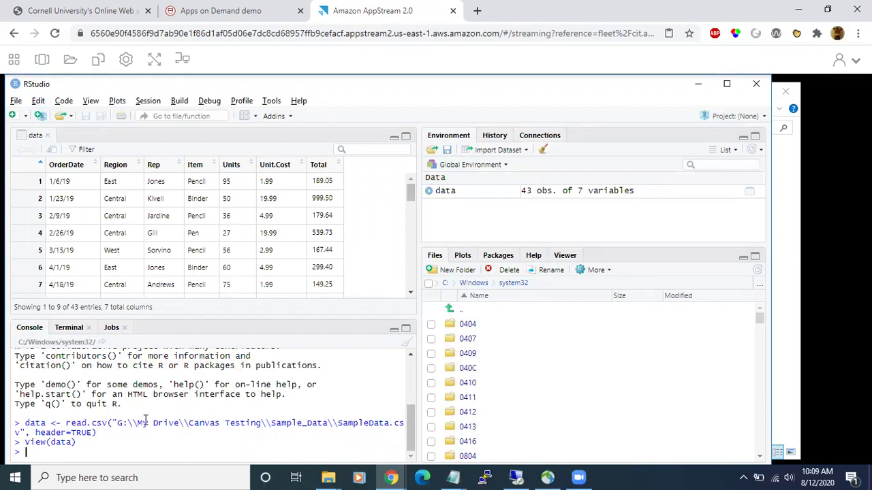
drag(119, 423, 292, 421)
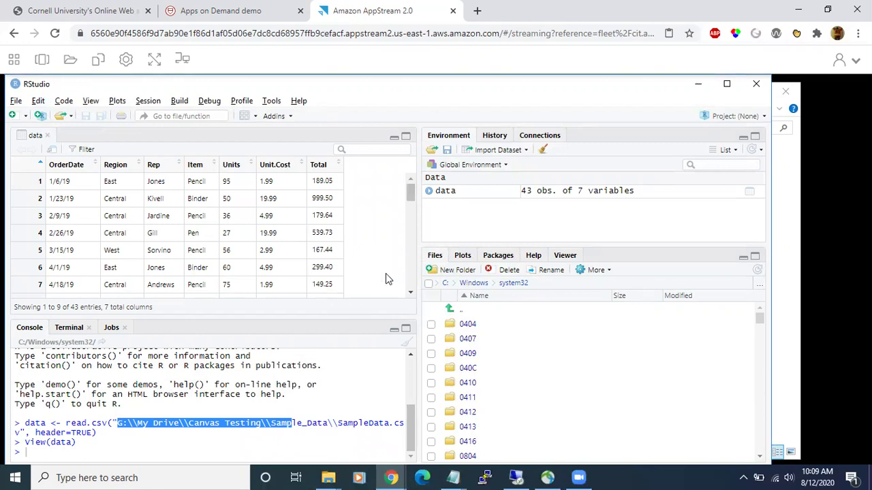
- Quit RStudio without saving the workspace and confirm ending the AppStream session
click(758, 84)
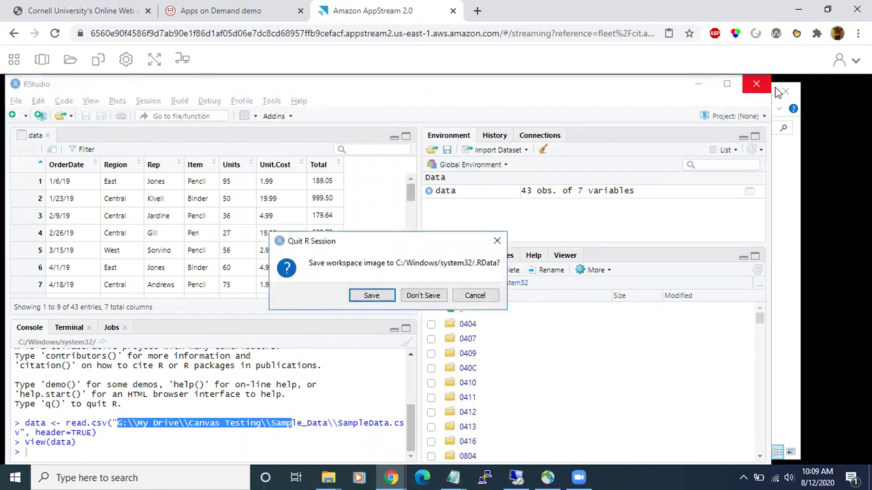
click(422, 296)
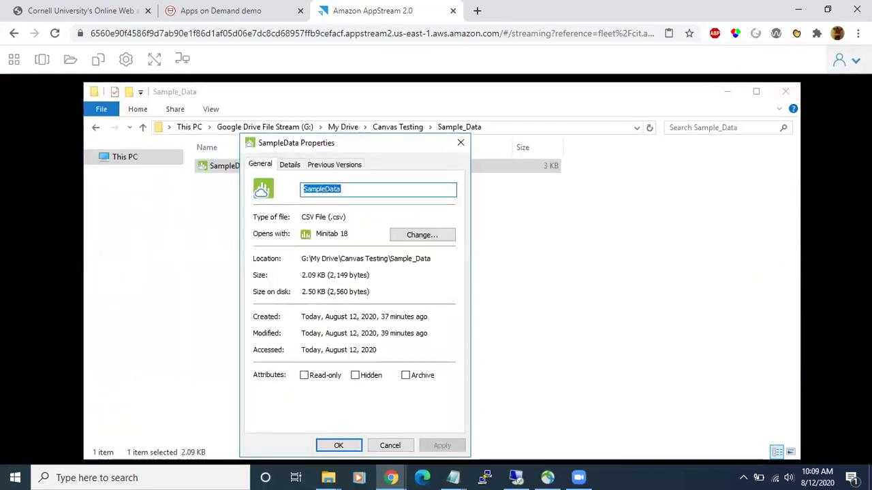
click(838, 62)
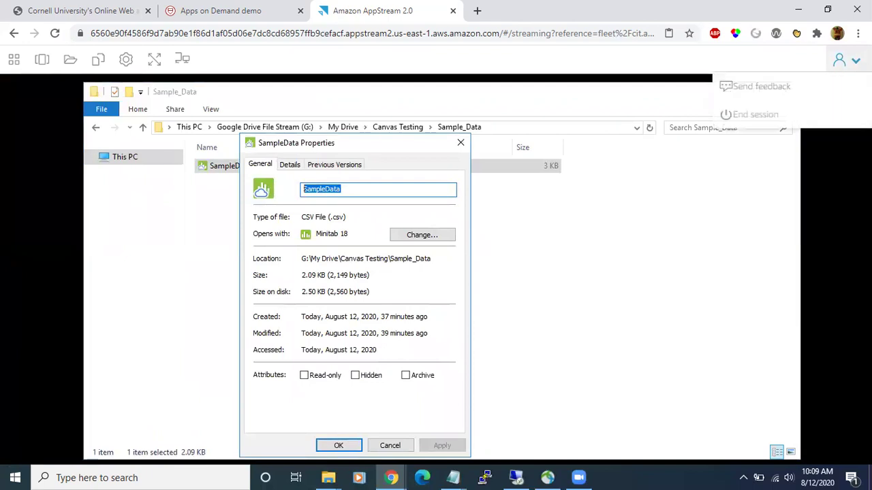
click(832, 116)
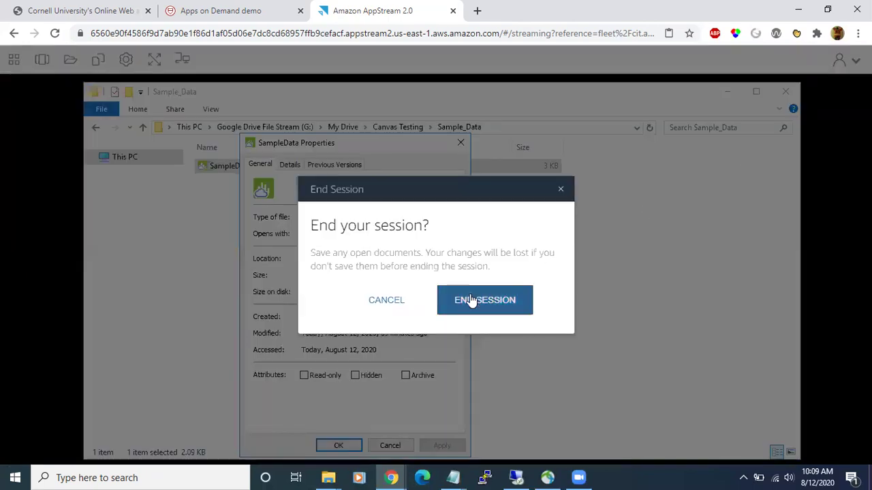
click(474, 301)
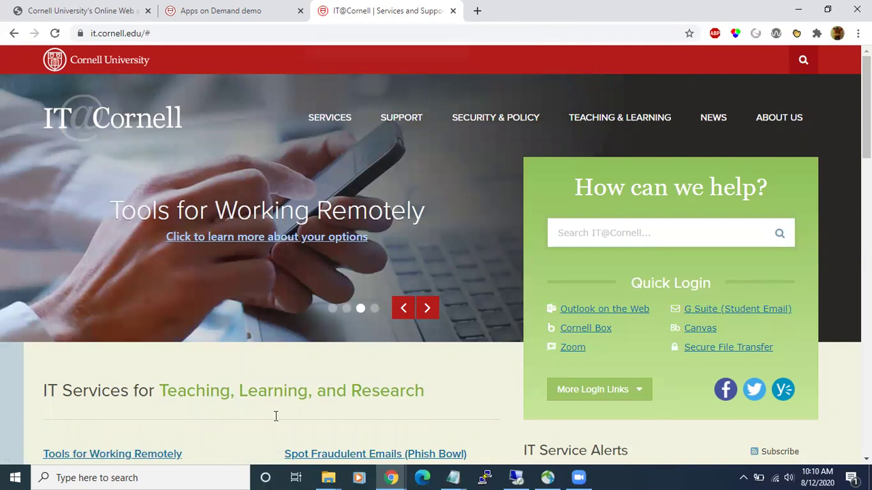
- Launch Notepad from Windows search and type the Apps on Demand support e-mail address
click(195, 476)
text(note)
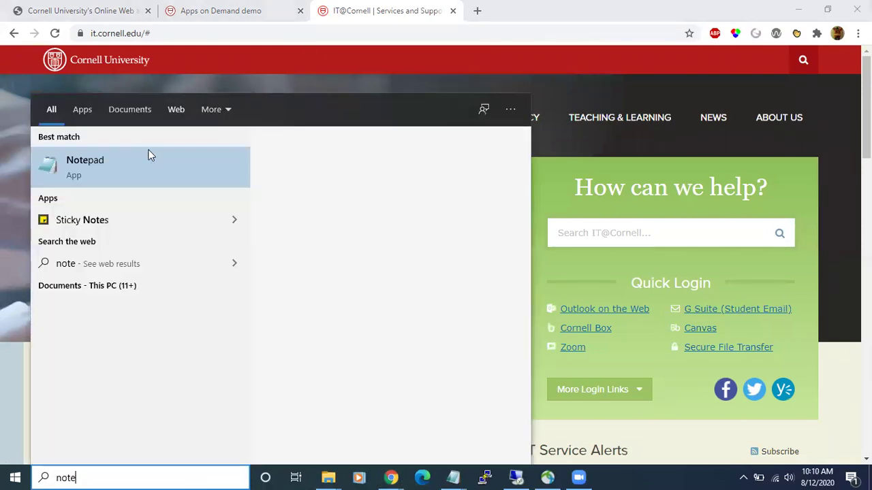
click(167, 178)
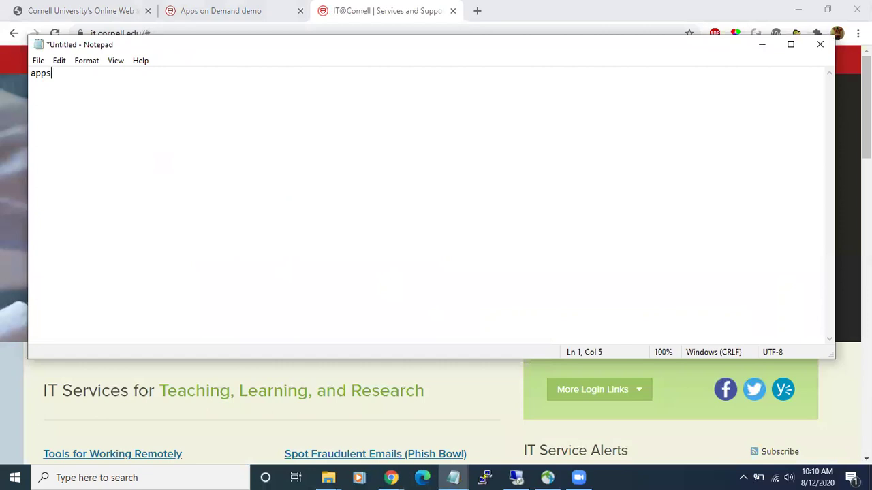
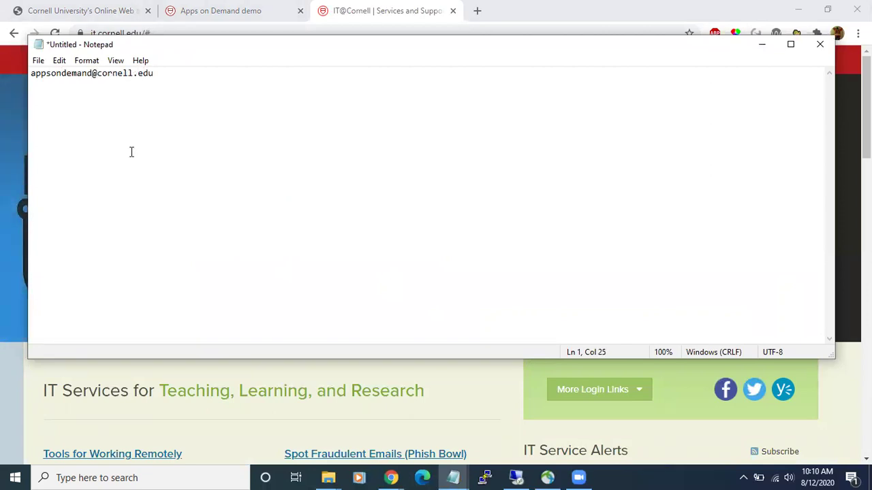